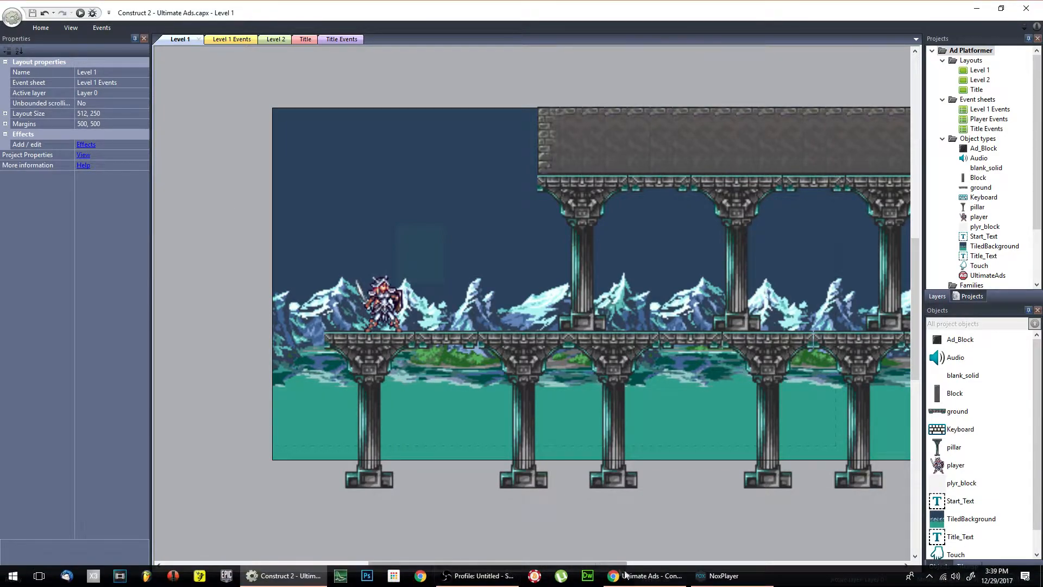
Bring the emulator forward and close the playing video ad, confirming the close
click(717, 575)
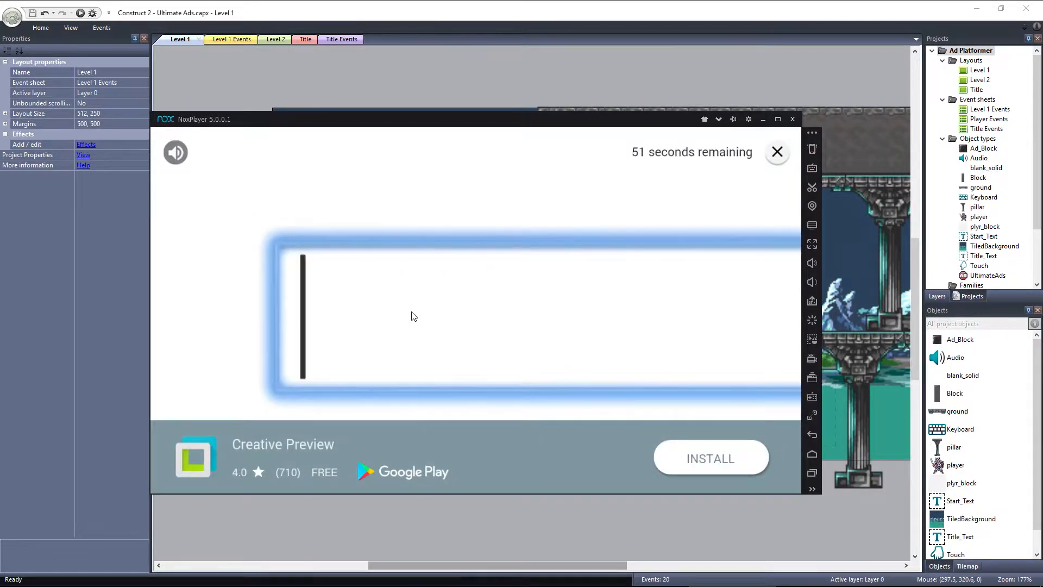
click(773, 154)
click(453, 365)
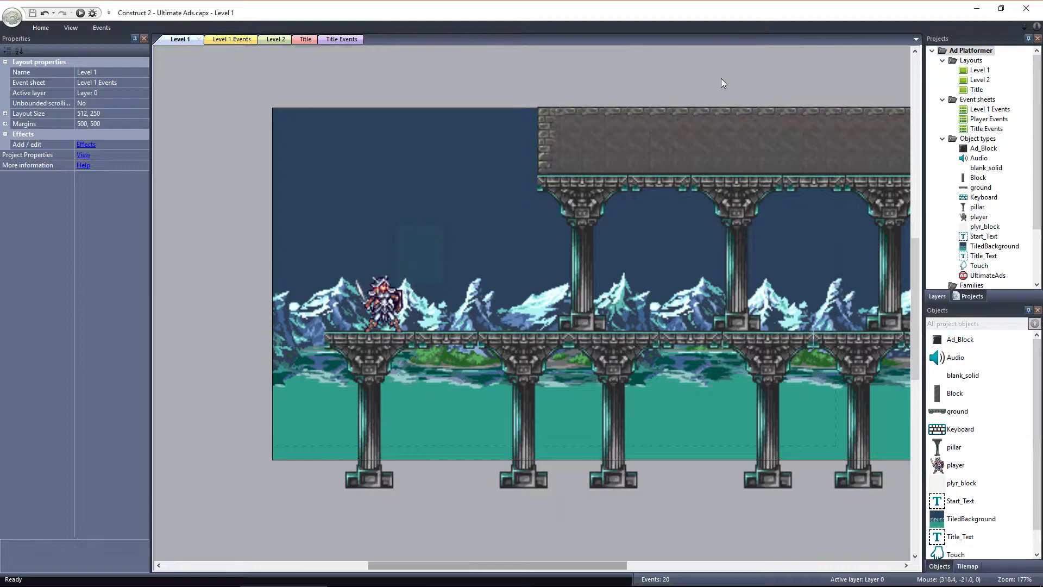
Add an UltimateAds 'Load rewarded video' action to the Level 1 On start of layout event
click(238, 41)
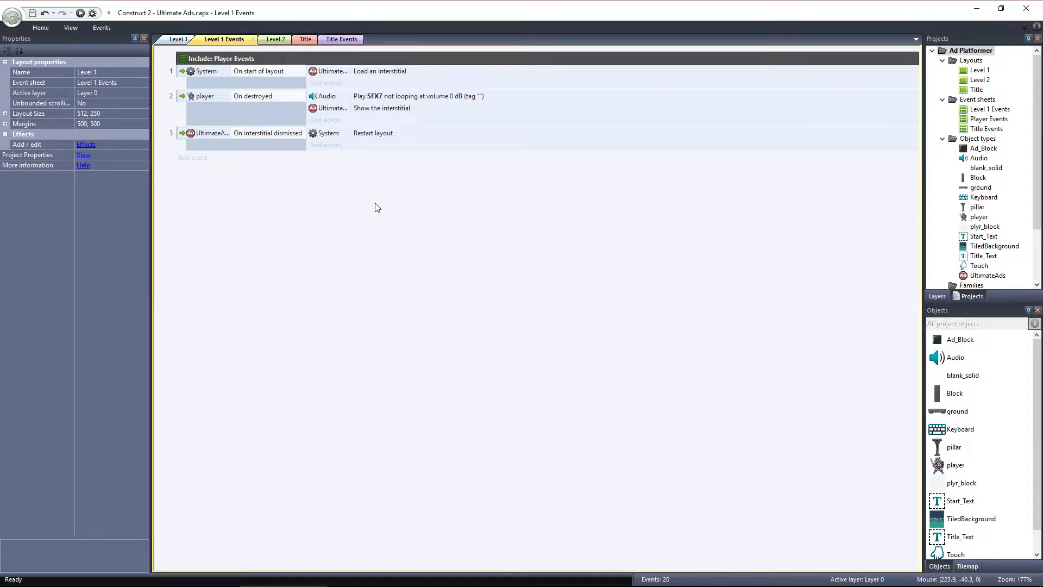
click(330, 83)
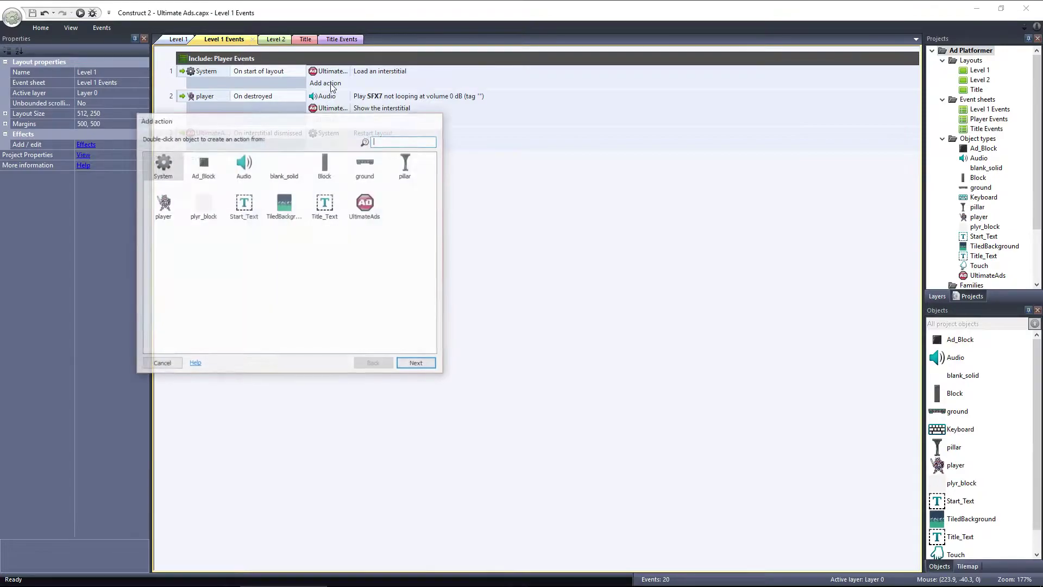
click(360, 206)
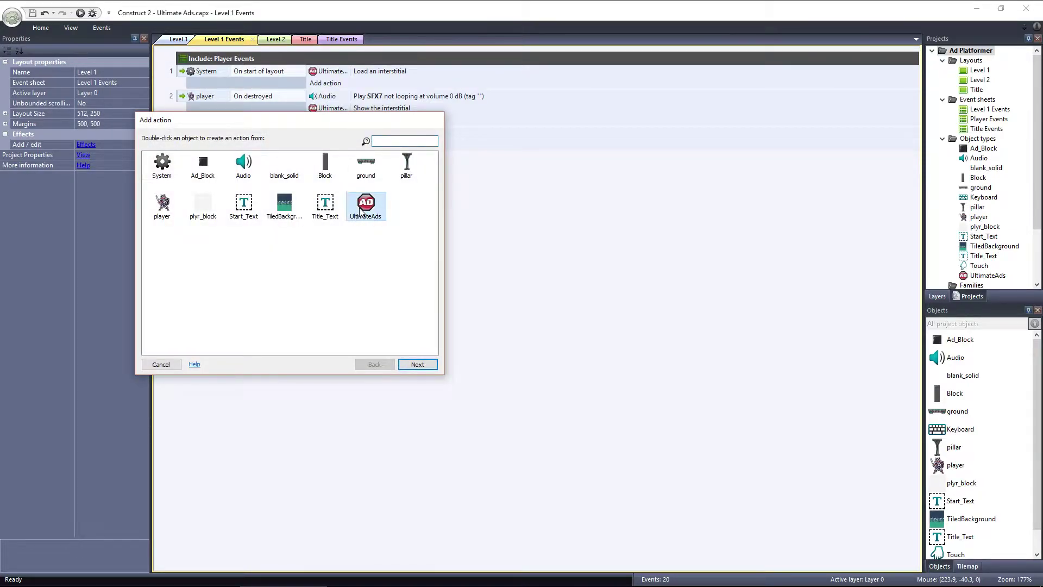
click(420, 366)
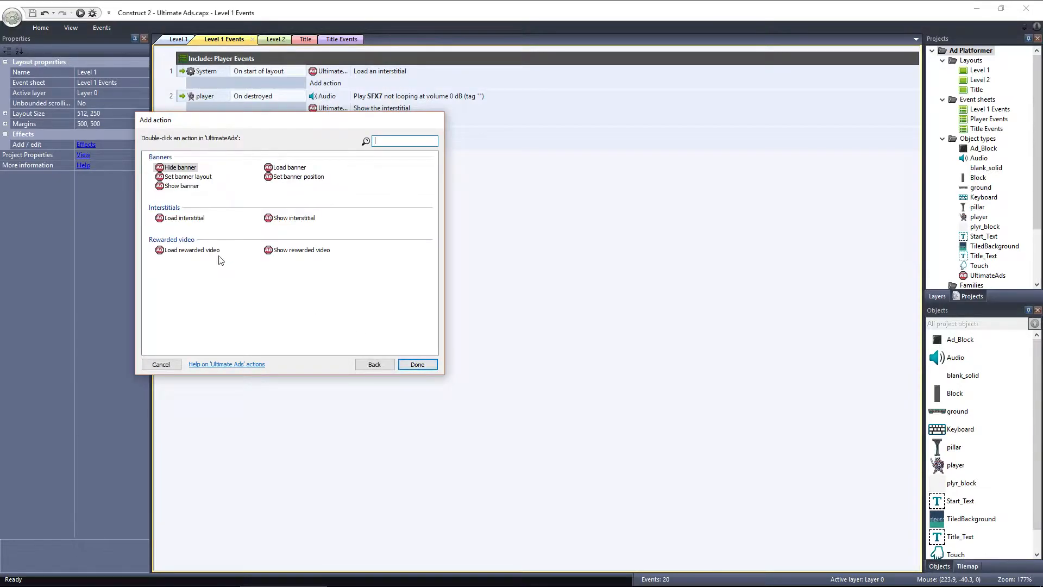
click(208, 256)
click(425, 366)
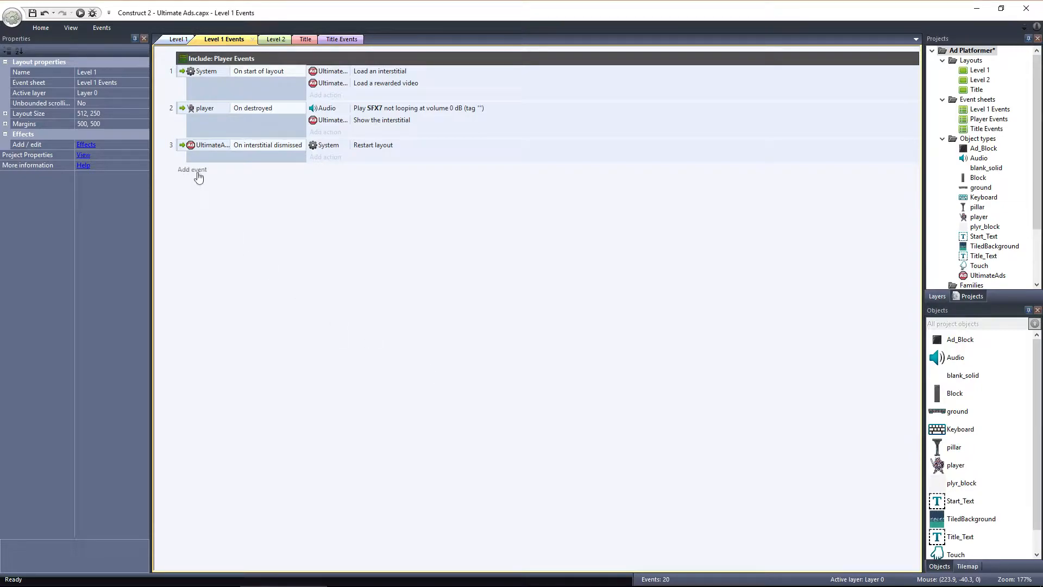
Create event 4 with a Touch 'On tap object' condition targeting the player
click(197, 169)
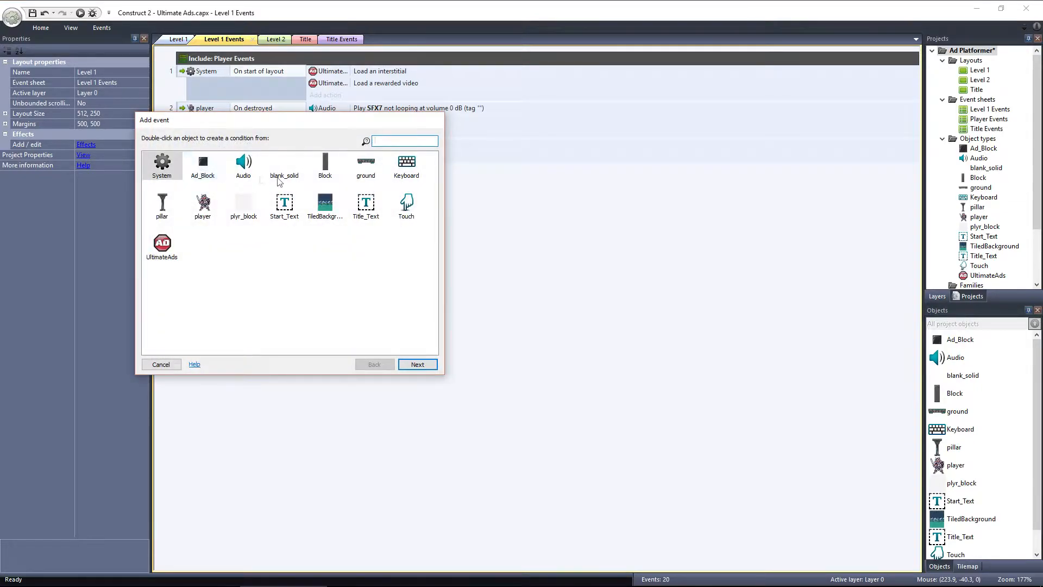
click(394, 208)
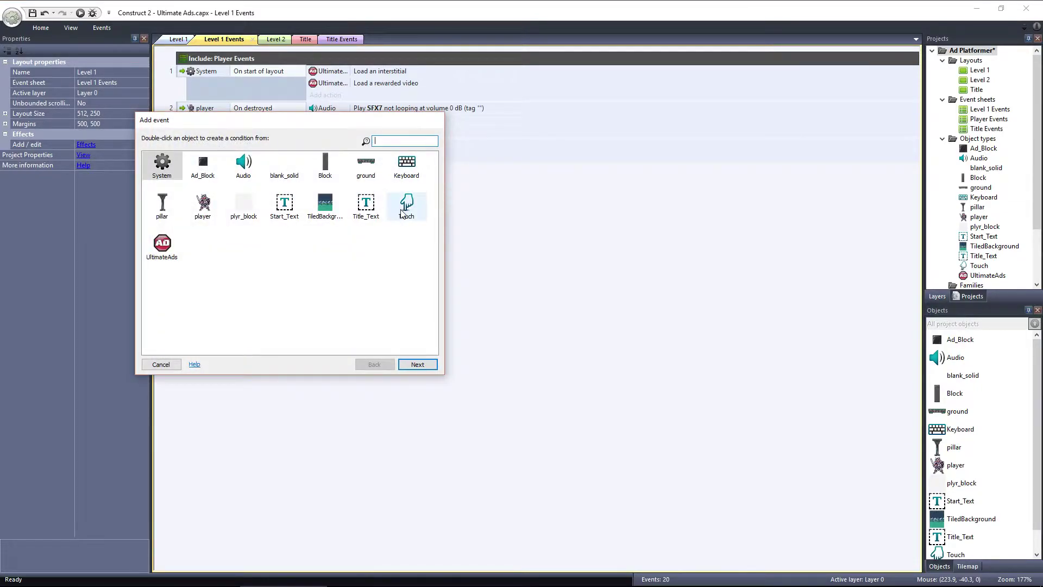
click(416, 364)
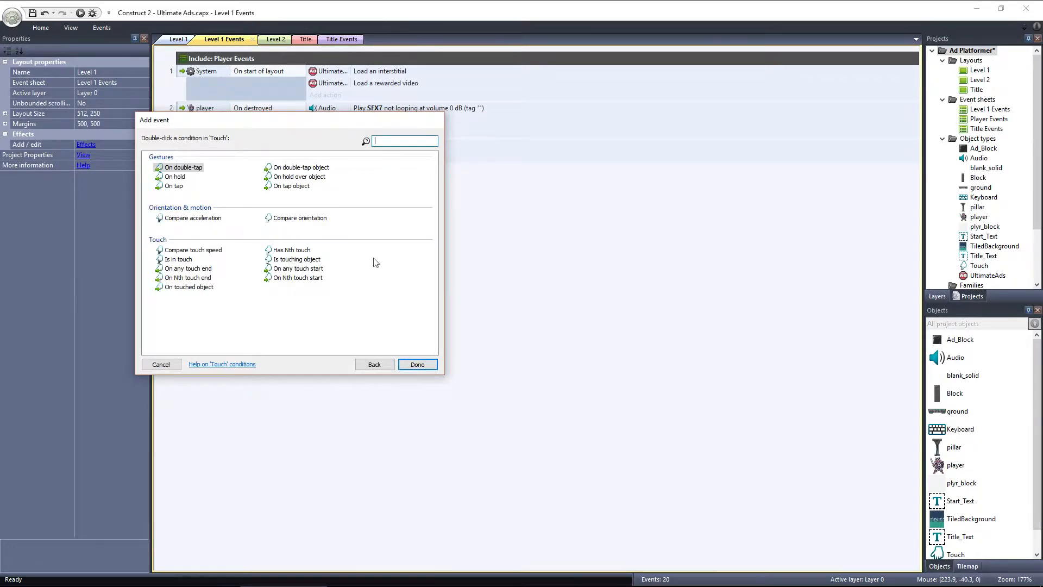
click(293, 186)
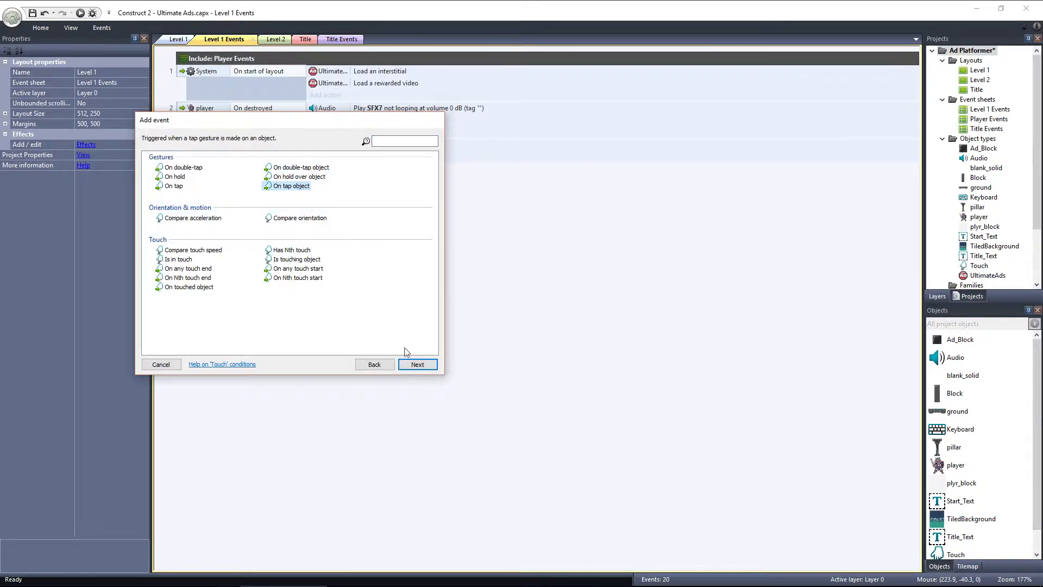
click(416, 365)
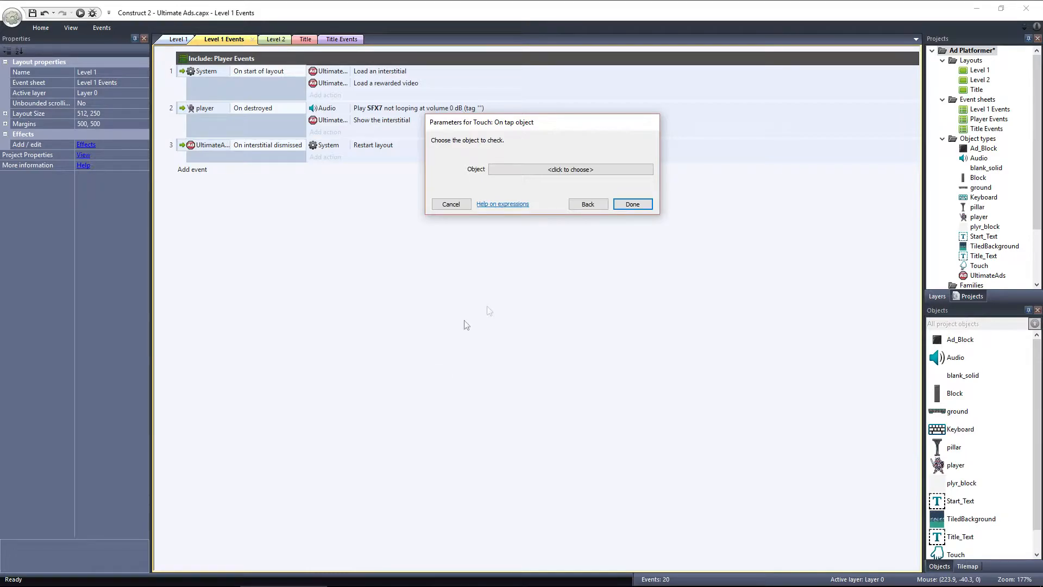
click(625, 172)
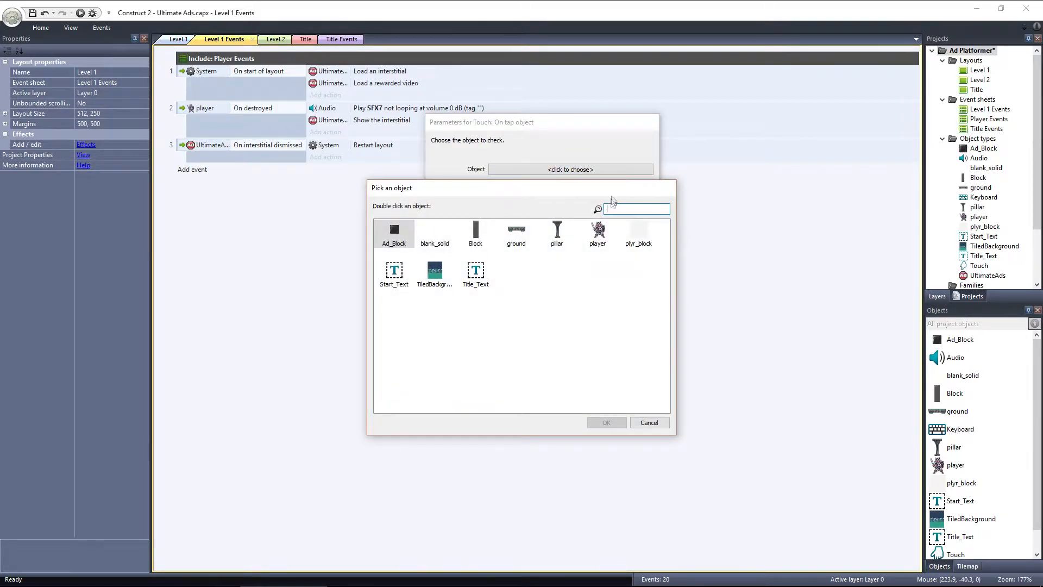
click(599, 232)
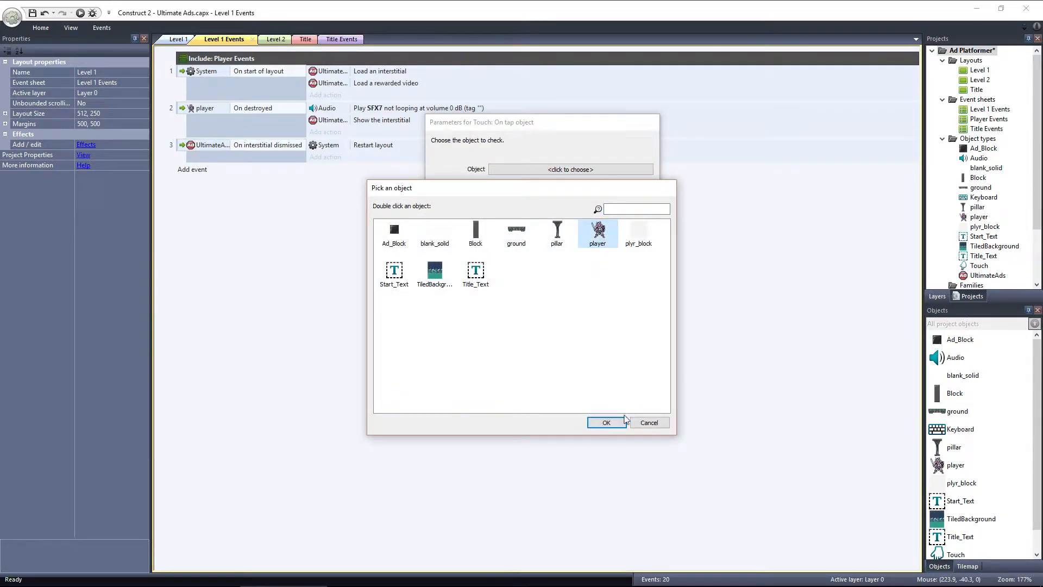
click(606, 422)
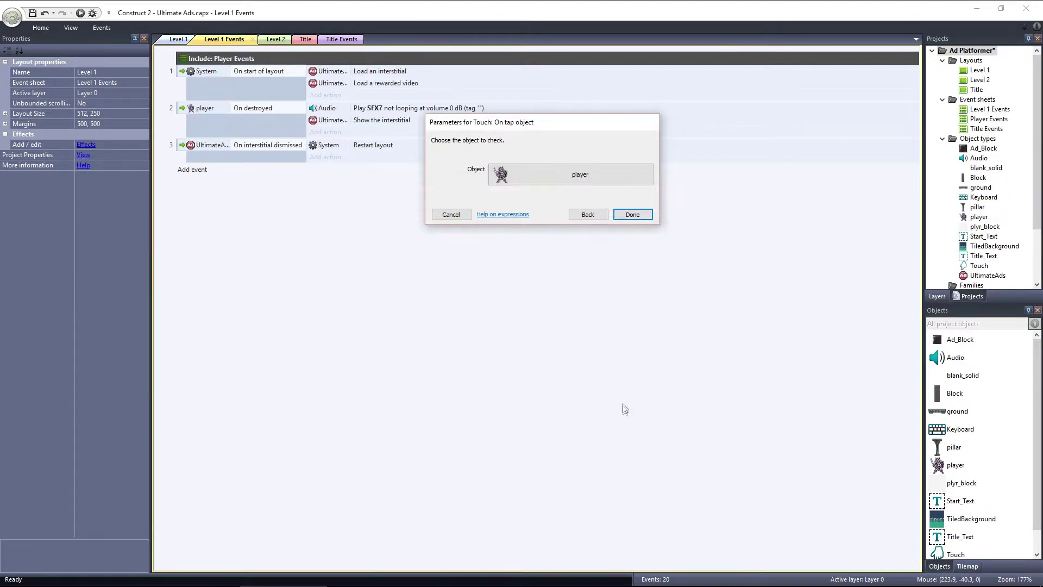
click(631, 214)
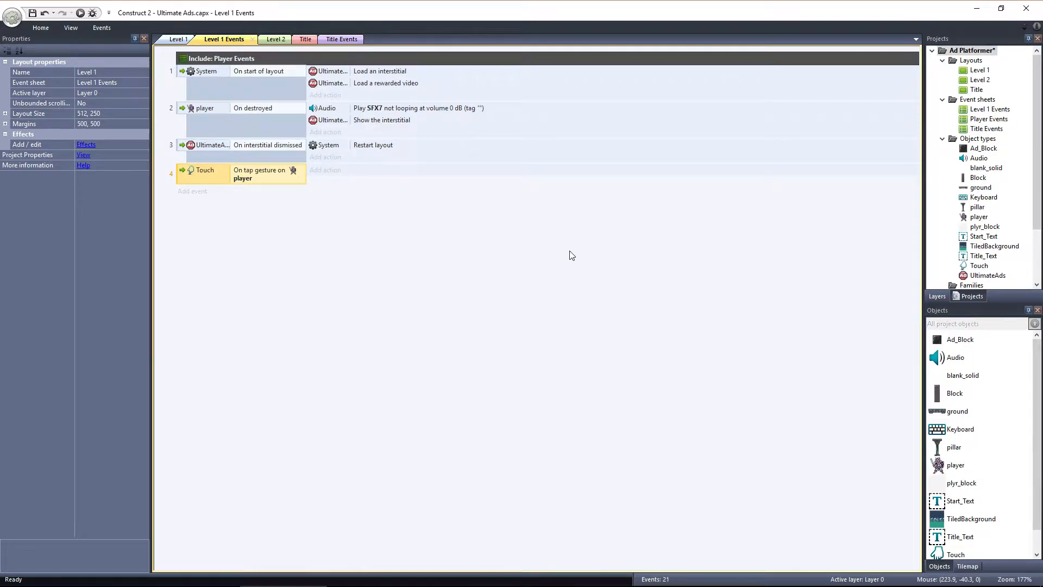
right_click(181, 175)
mouse_move(236, 183)
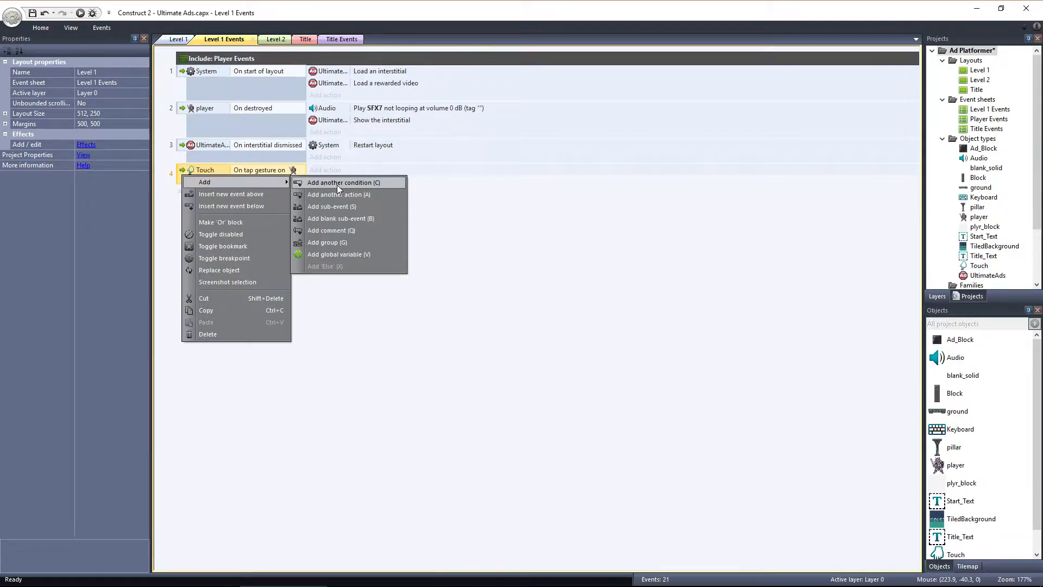
Add the UltimateAds 'Is video loaded' condition to event 4
click(337, 184)
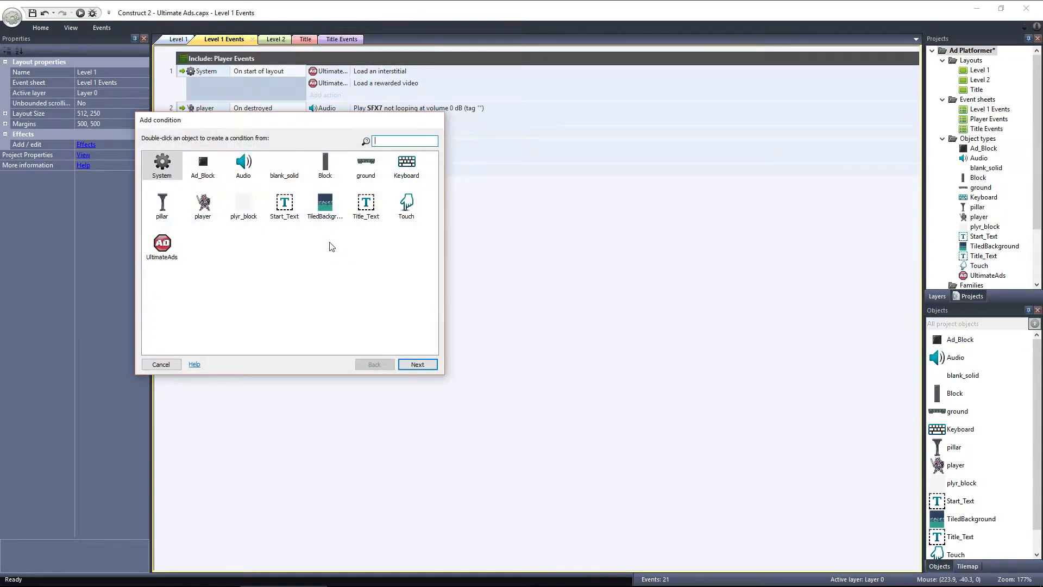
click(174, 255)
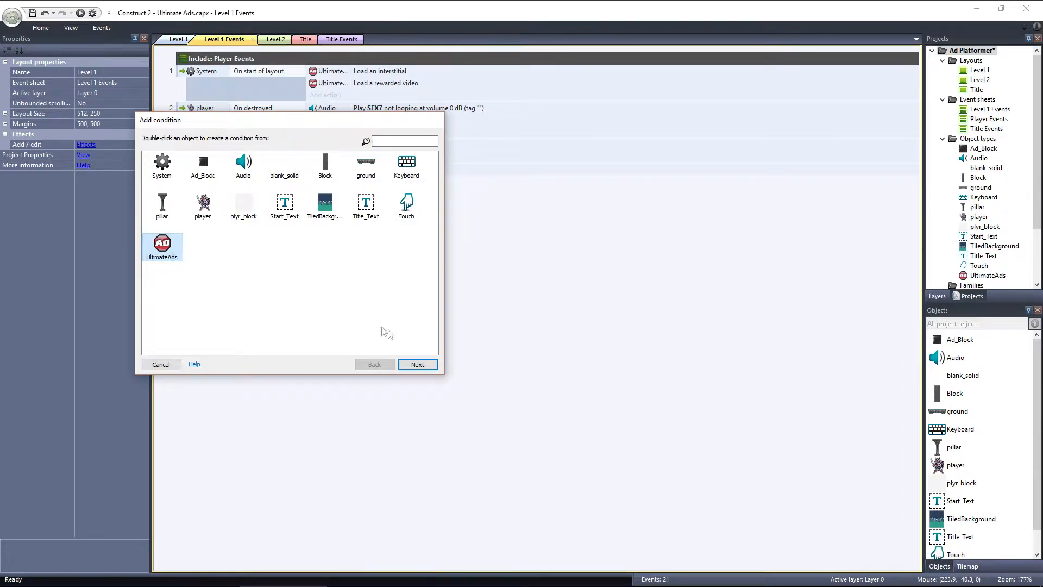
click(418, 364)
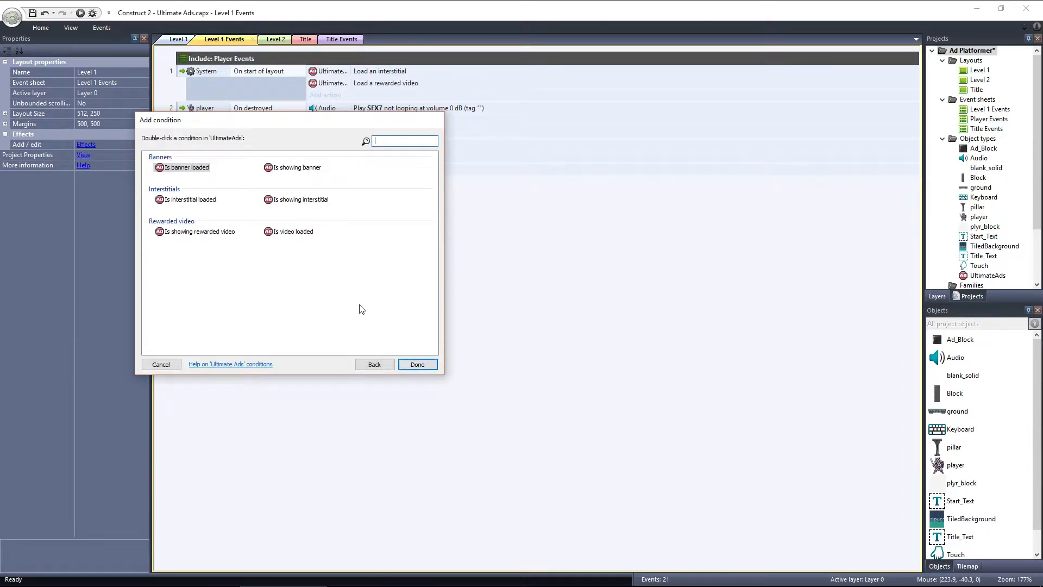
click(309, 235)
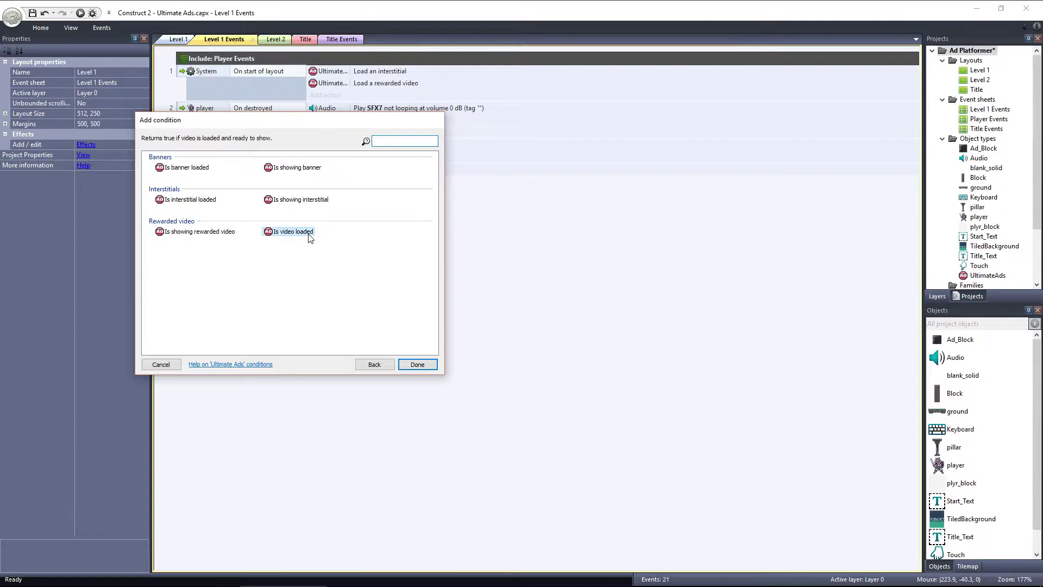
click(422, 364)
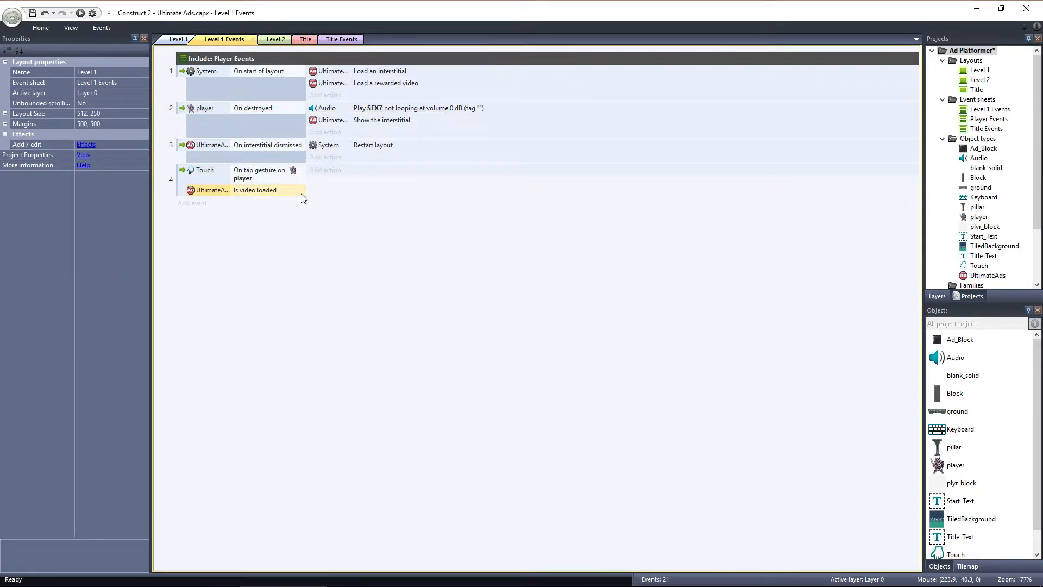
Give event 4 an UltimateAds 'Show rewarded video' action
click(315, 175)
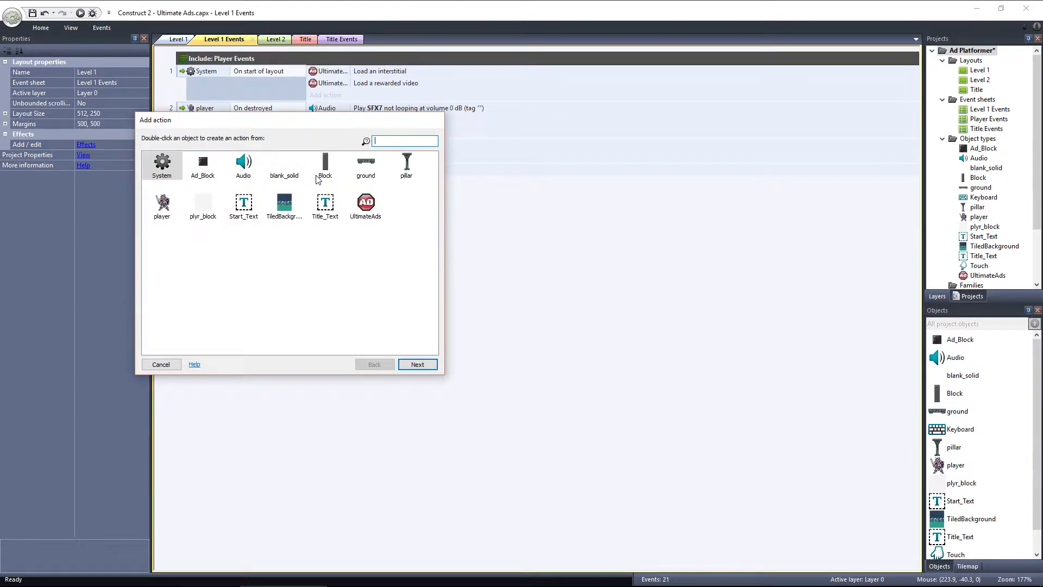
click(359, 204)
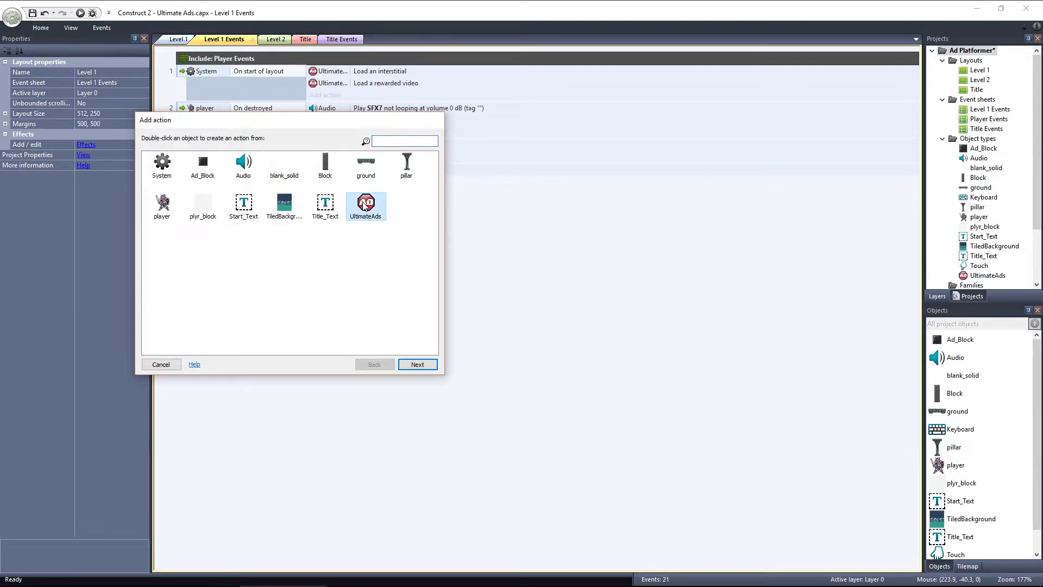
click(425, 364)
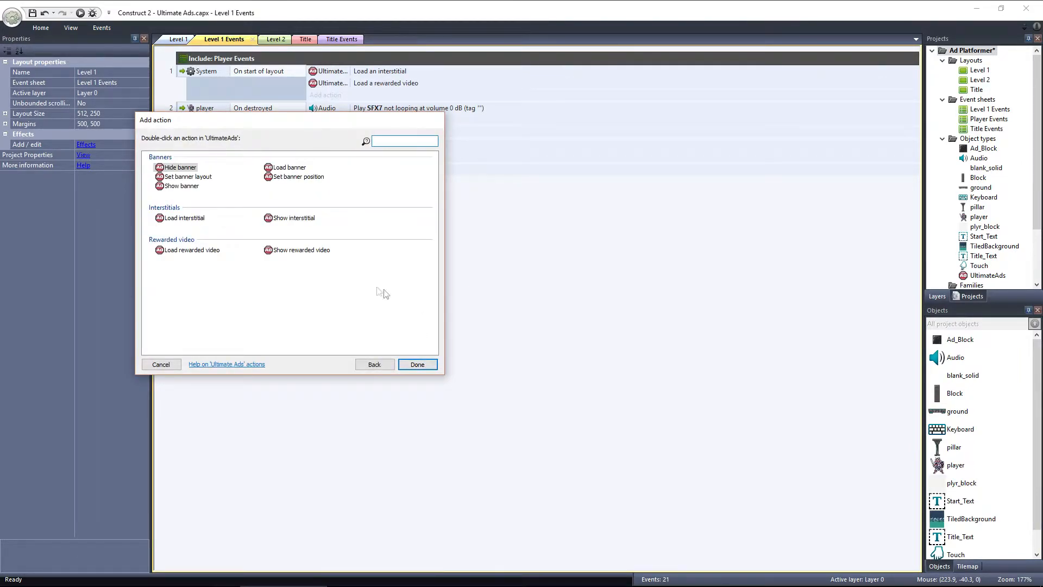
click(318, 252)
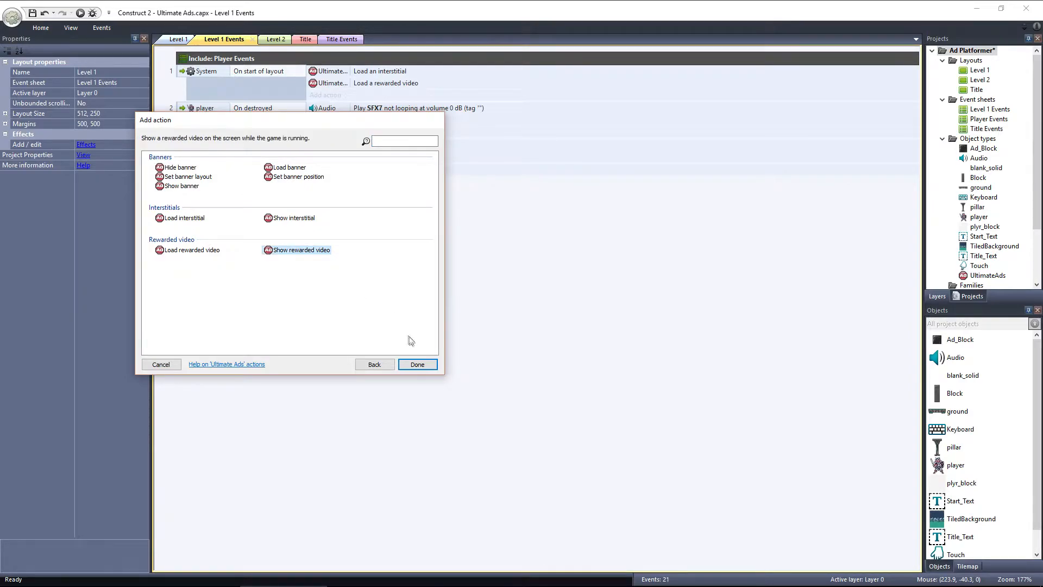
click(417, 364)
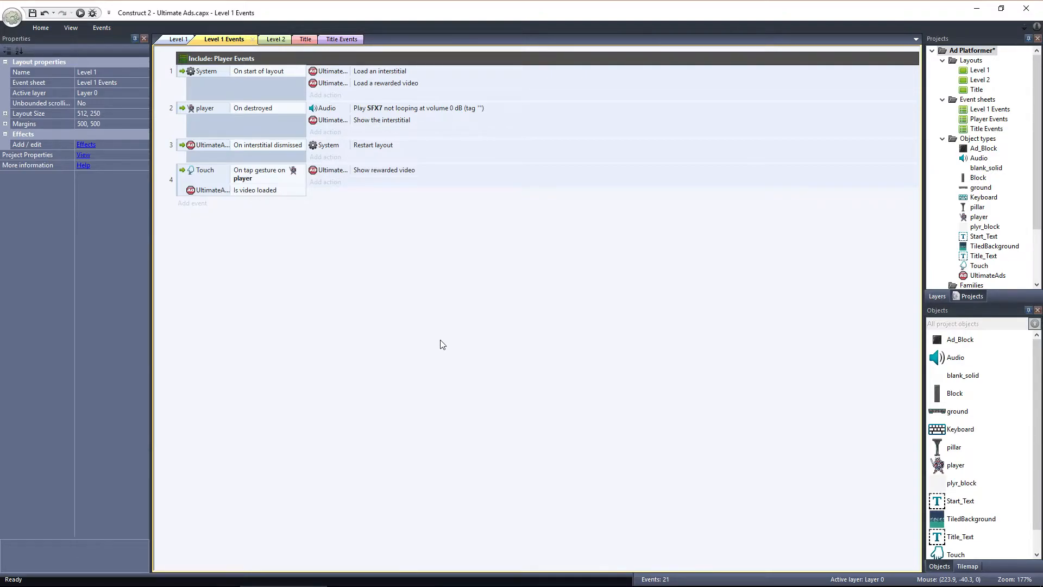
click(205, 209)
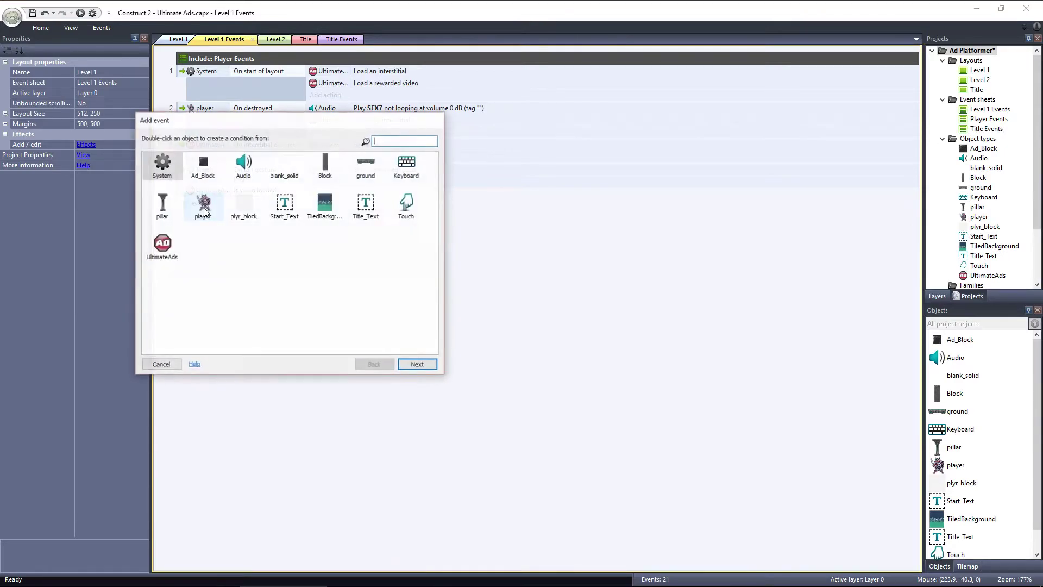
Create event 5 with the UltimateAds 'On video completed' trigger
click(162, 246)
click(416, 364)
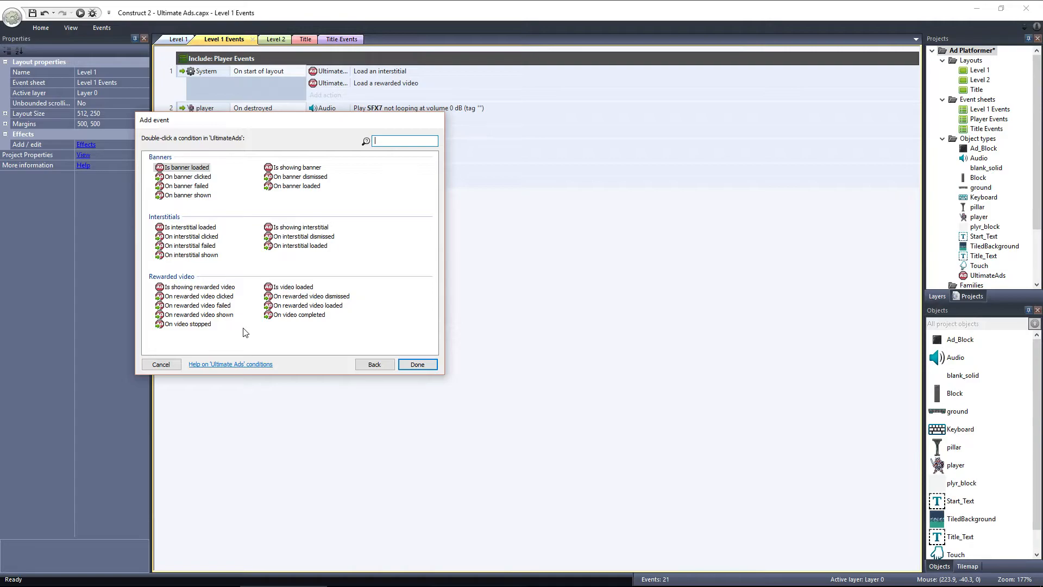
click(279, 317)
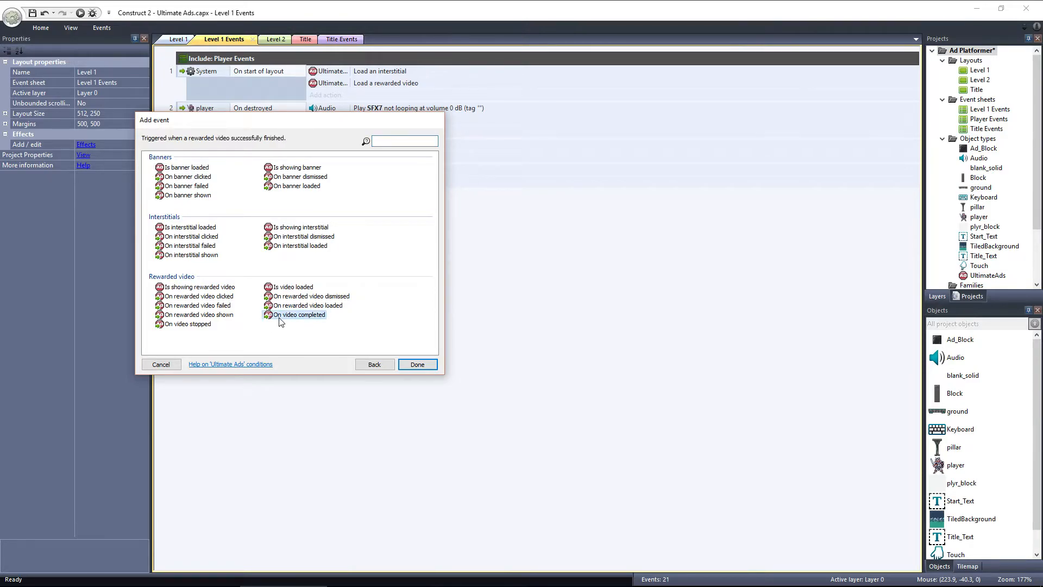
click(416, 366)
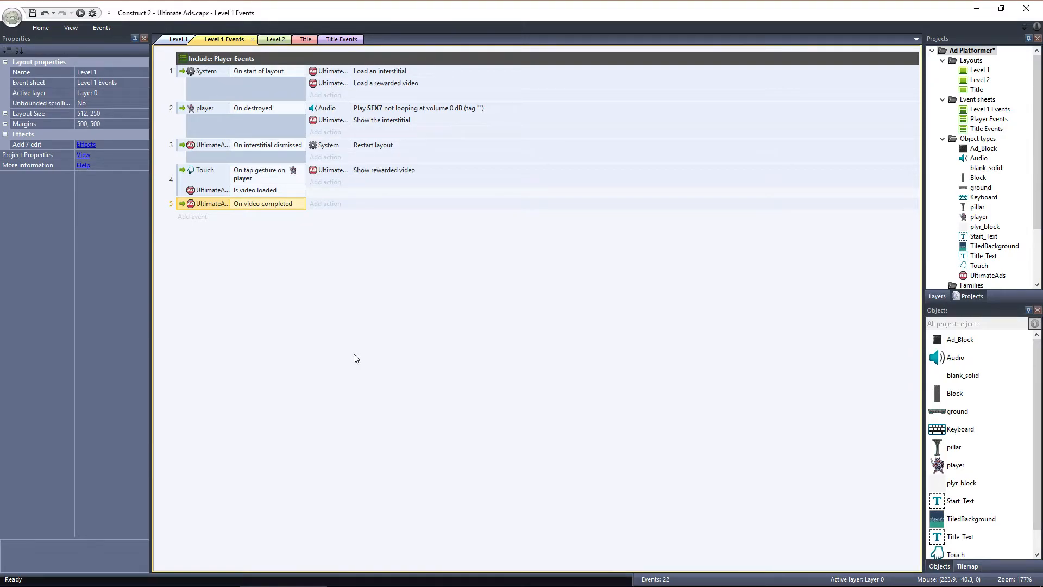
click(325, 204)
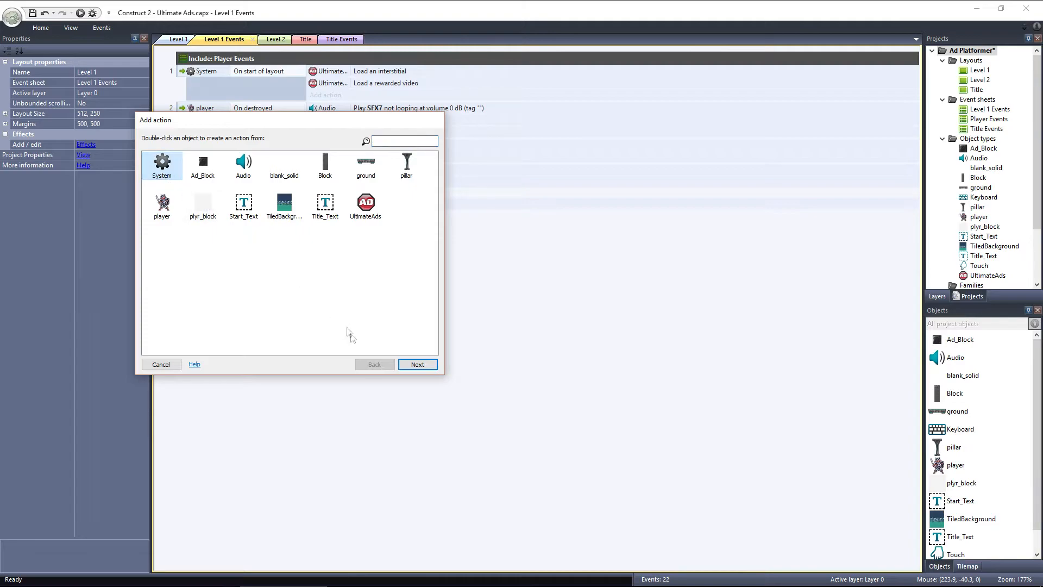
Give event 5 a System 'Go to layout (by name)' action targeting "Level 2"
click(415, 366)
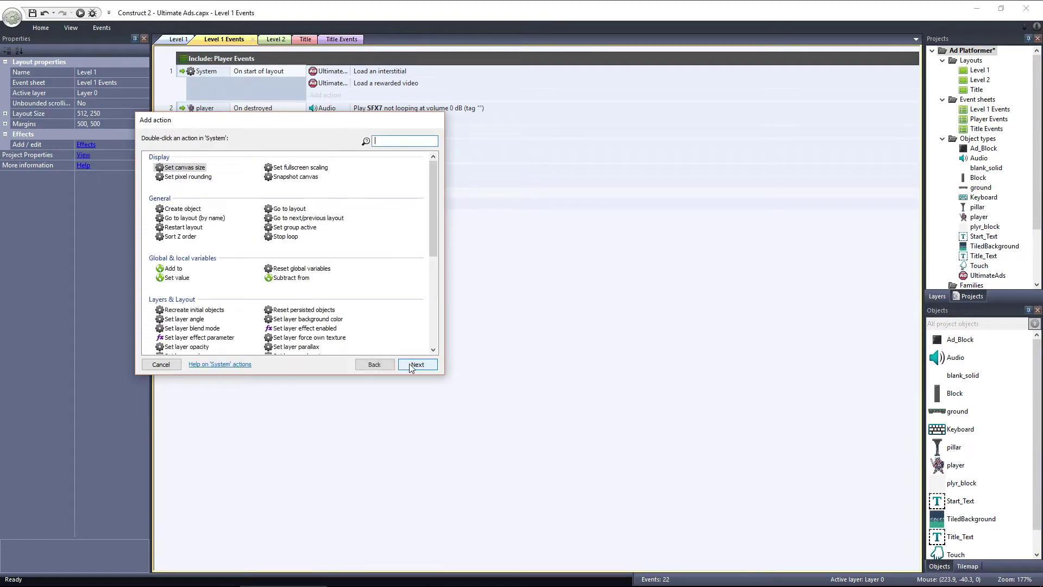
click(219, 219)
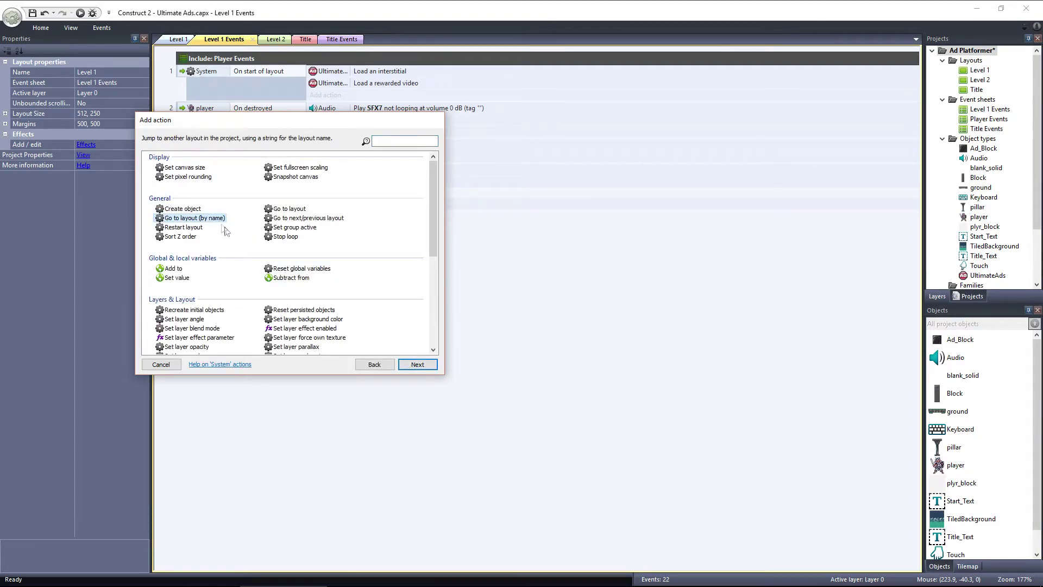
click(417, 365)
text(")
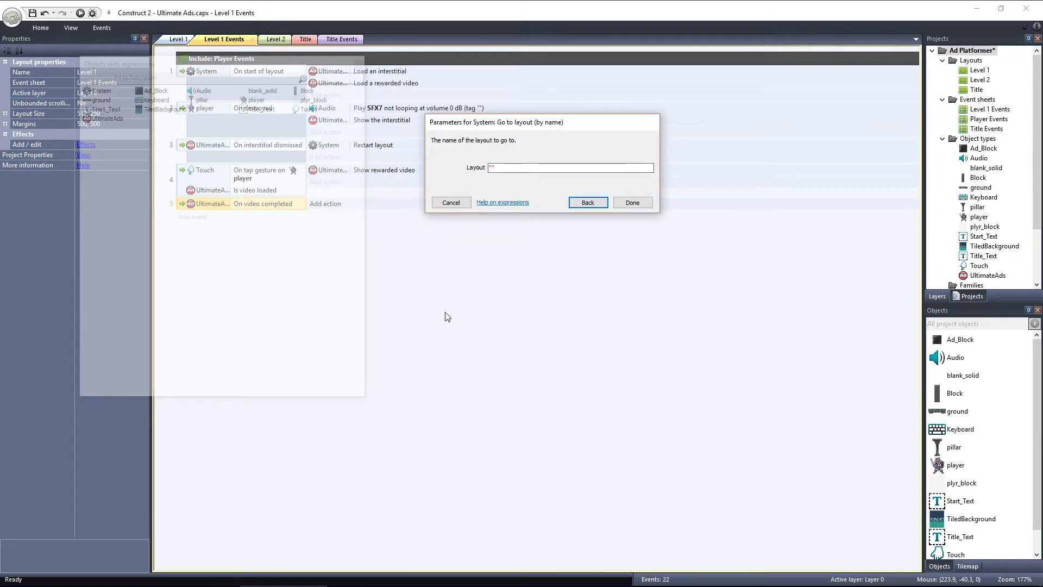
text(Level 2)
click(630, 203)
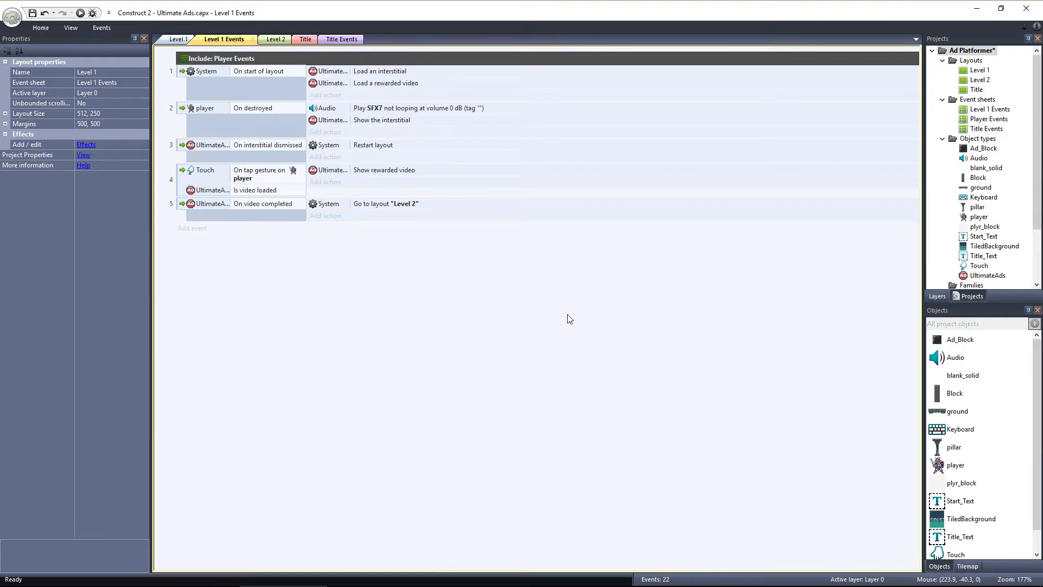
click(330, 85)
Drag the Load rewarded video action into event 5, then run the game and close the ad early despite losing the reward
drag(330, 86, 342, 213)
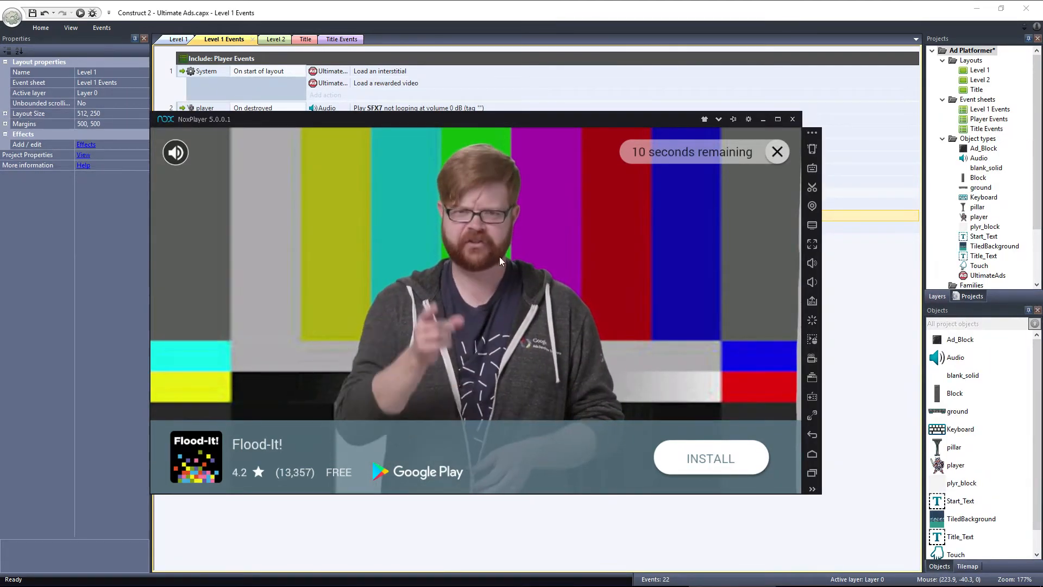
click(778, 152)
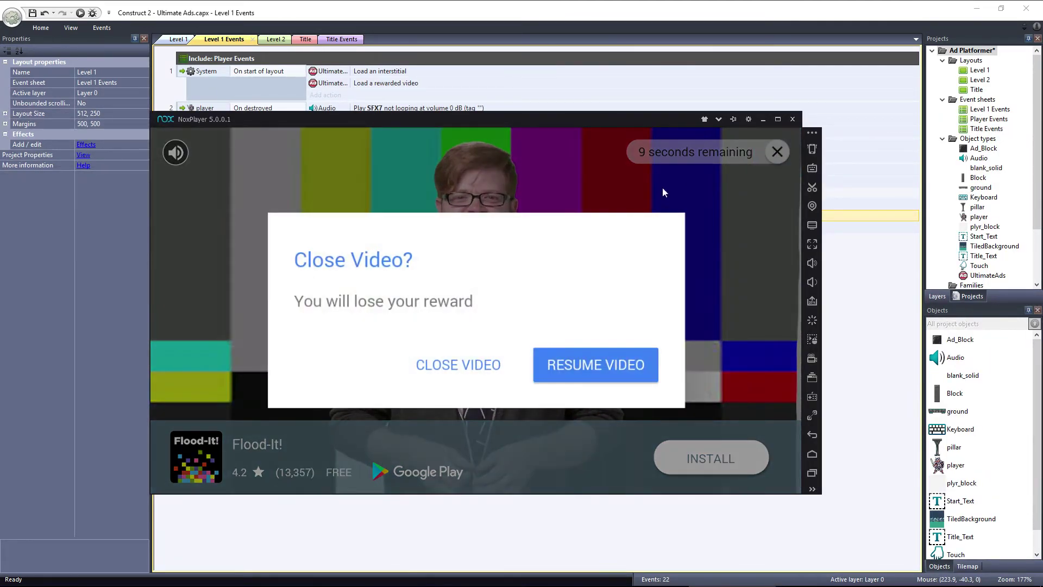
click(441, 363)
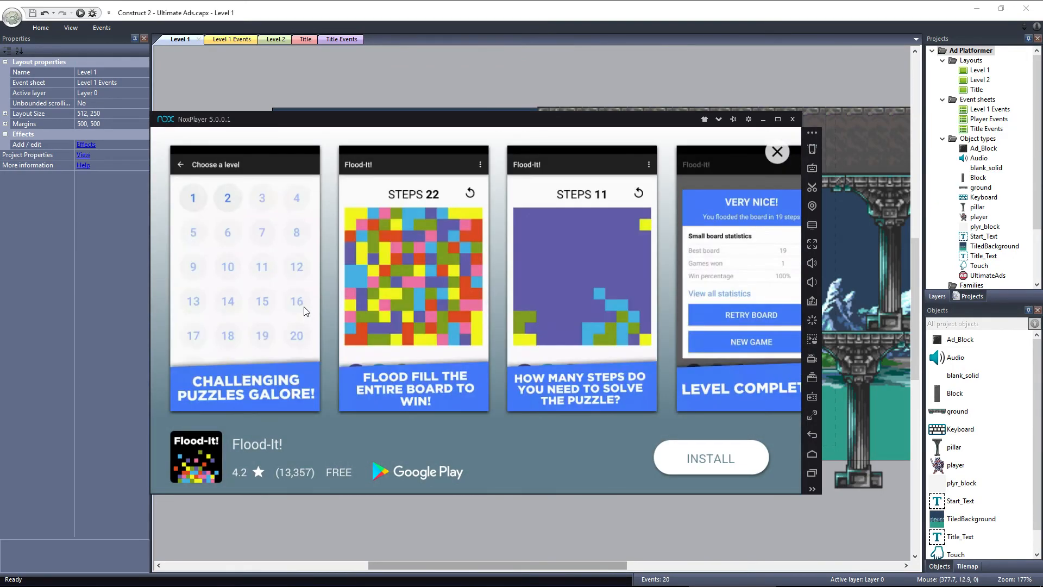
Dismiss the ad end card so the platformer level resumes with the player
click(778, 153)
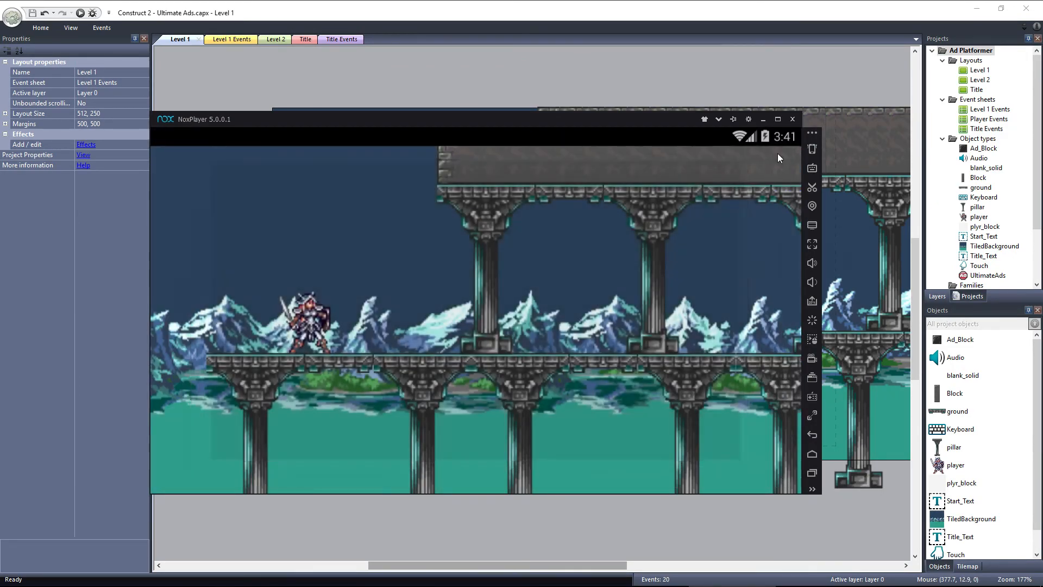